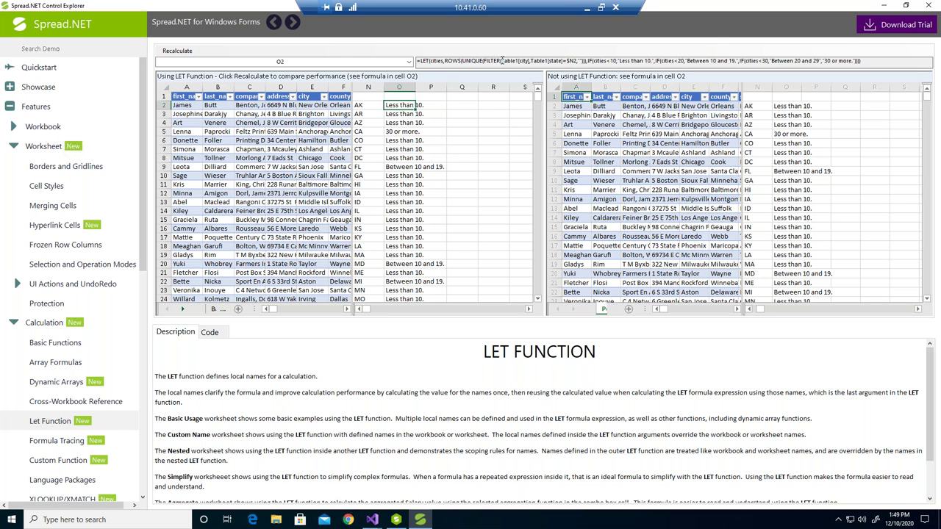
Show the formula in cell O2 of the sheet without LET, and recalculate both sheets to compare their calculation times.
{"action": "left_click", "coordinate": [790, 106]}
{"action": "left_click", "coordinate": [514, 67]}
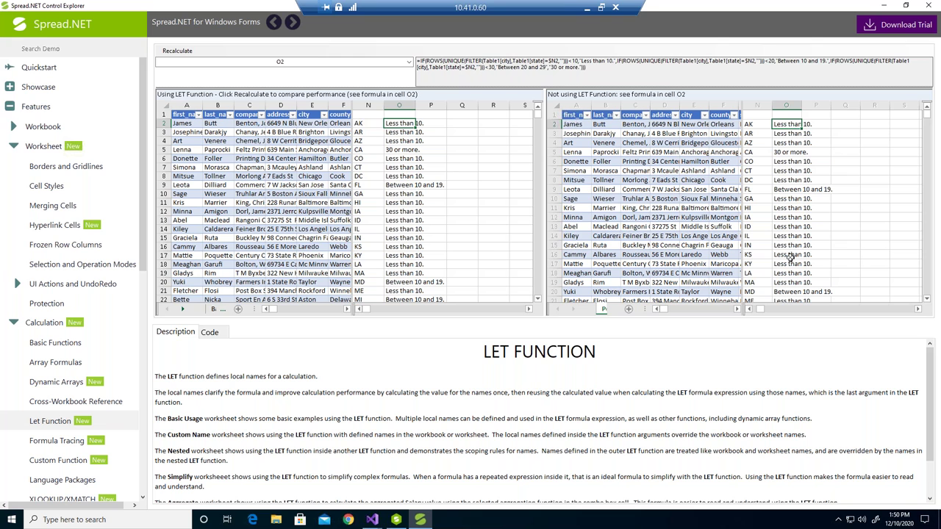
{"action": "left_click", "coordinate": [182, 51]}
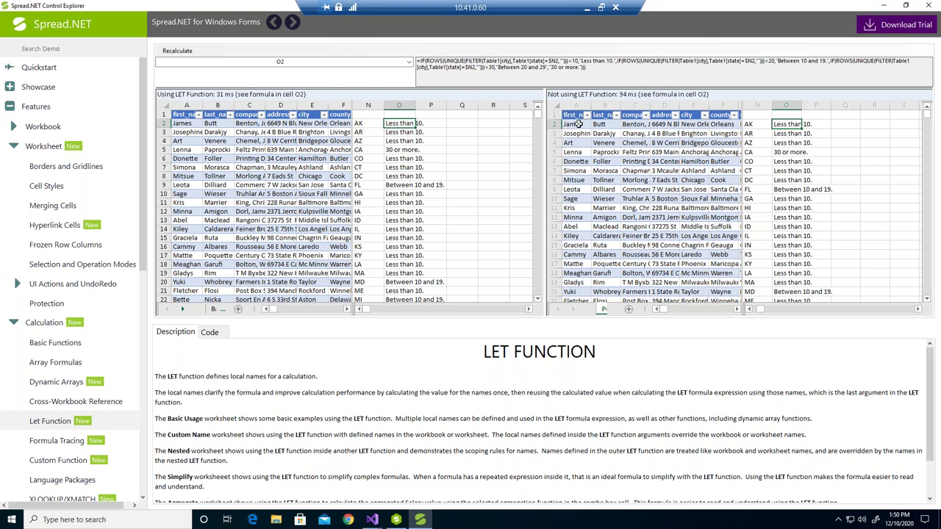
{"action": "left_click", "coordinate": [587, 11]}
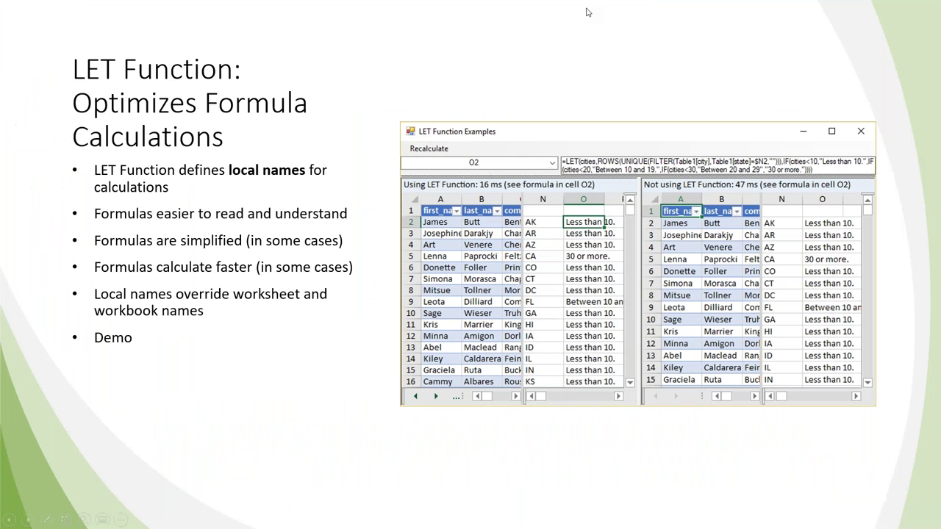
{"action": "left_click", "coordinate": [295, 358]}
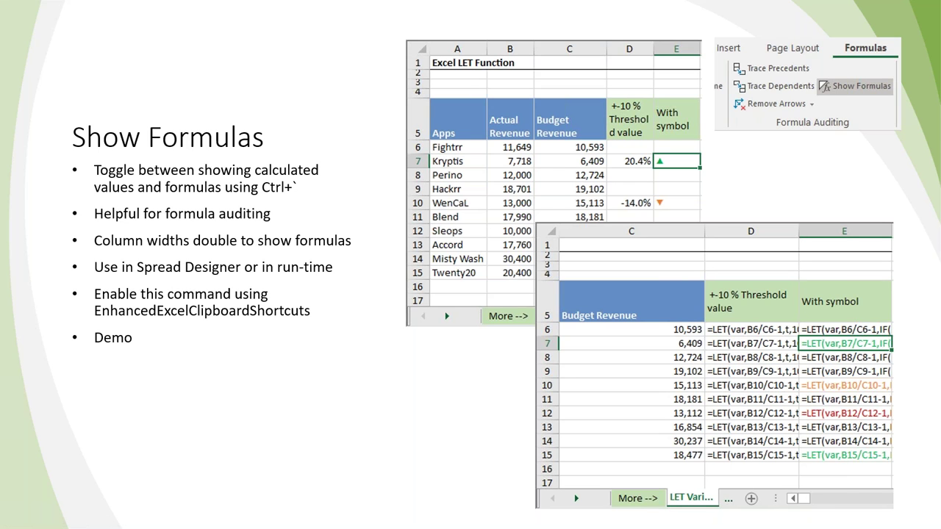
Switch to Spread Designer and turn Show Formulas on and off again for the Aging Report sheet.
{"action": "key", "text": "alt+Tab"}
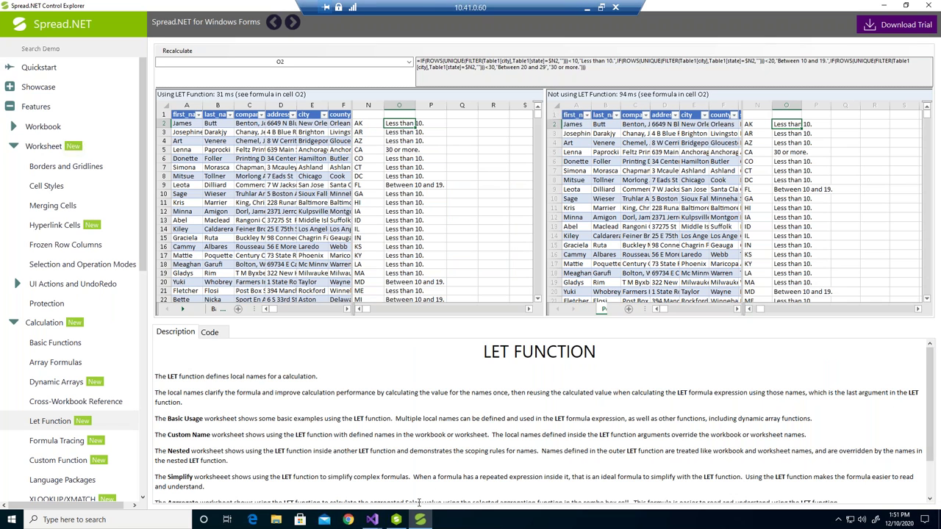
{"action": "left_click", "coordinate": [397, 520]}
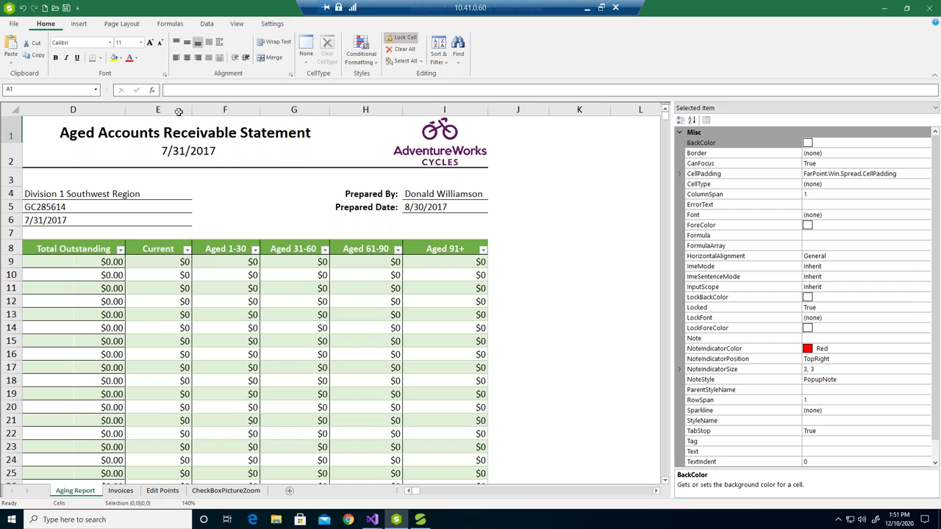
{"action": "left_click", "coordinate": [170, 26]}
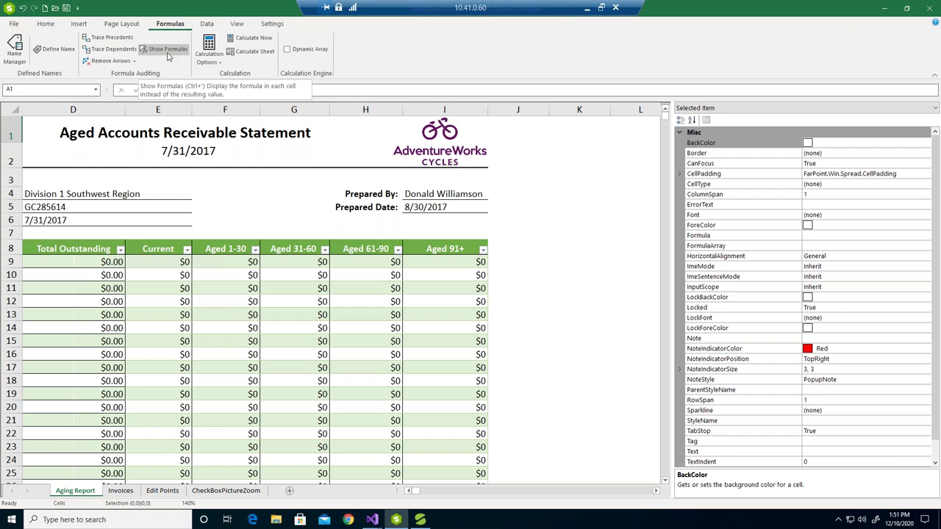
{"action": "left_click", "coordinate": [166, 54]}
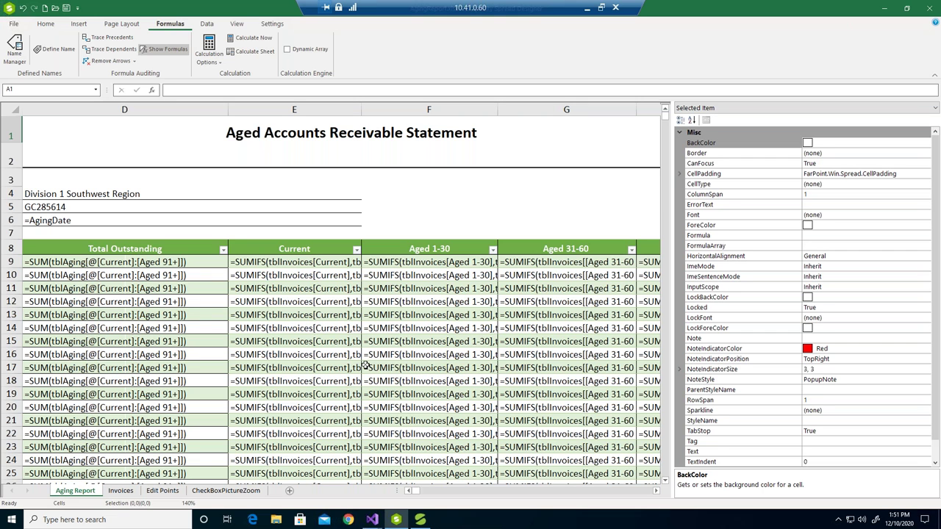
{"action": "left_click", "coordinate": [168, 50]}
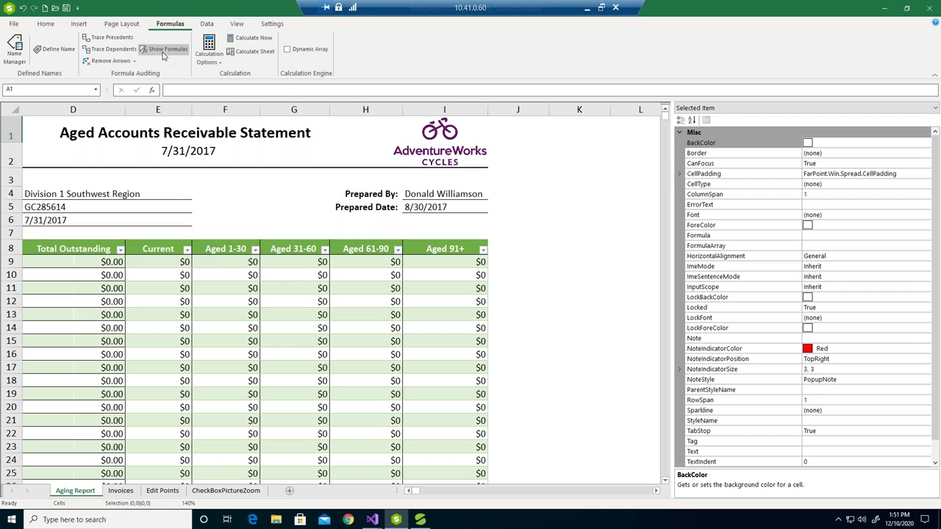
Find the ExcelCompatibleKeyboardShortcuts setting among the Spread object's Features properties.
{"action": "left_click", "coordinate": [833, 108]}
{"action": "left_click", "coordinate": [766, 120]}
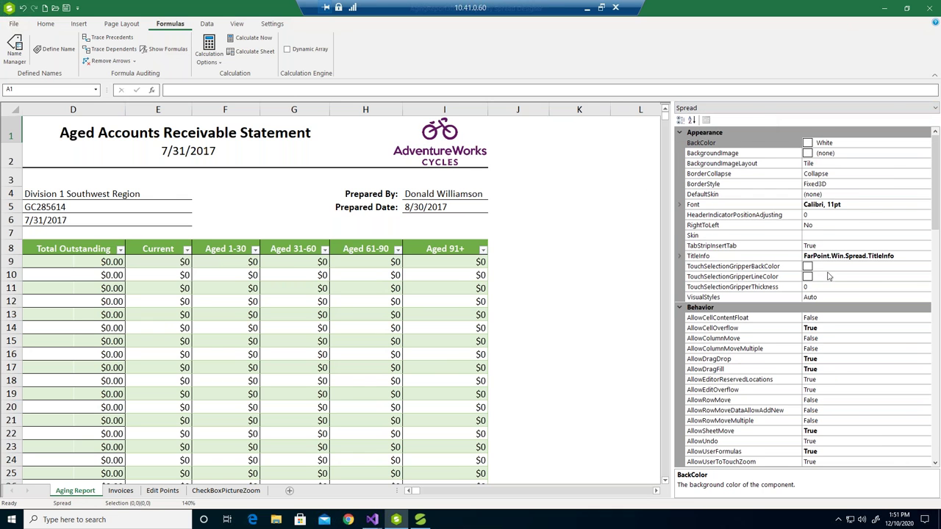
{"action": "left_click_drag", "start_coordinate": [935, 220], "coordinate": [931, 347]}
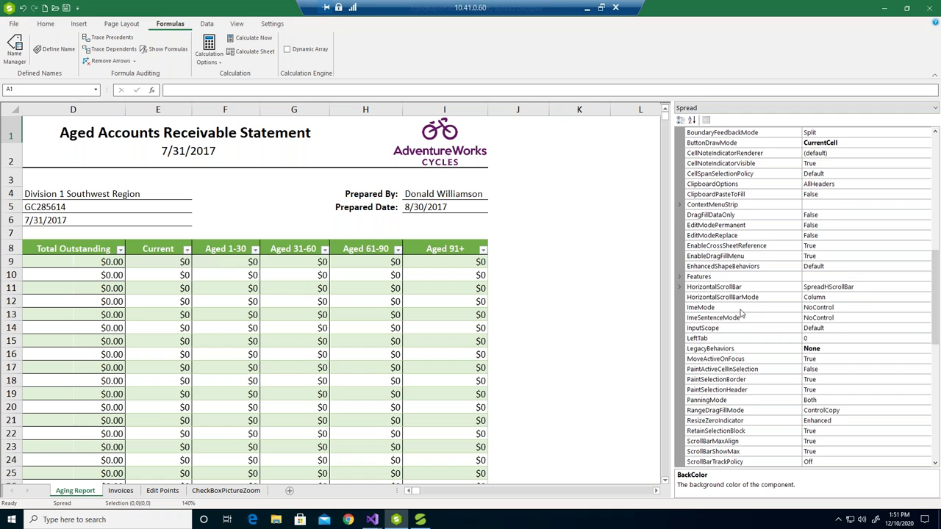
{"action": "left_click", "coordinate": [678, 279]}
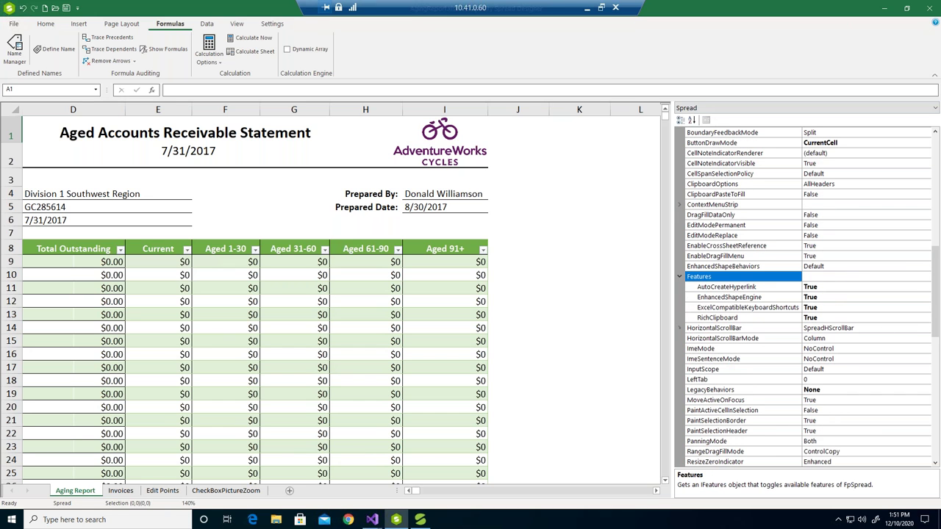
{"action": "left_click", "coordinate": [747, 309]}
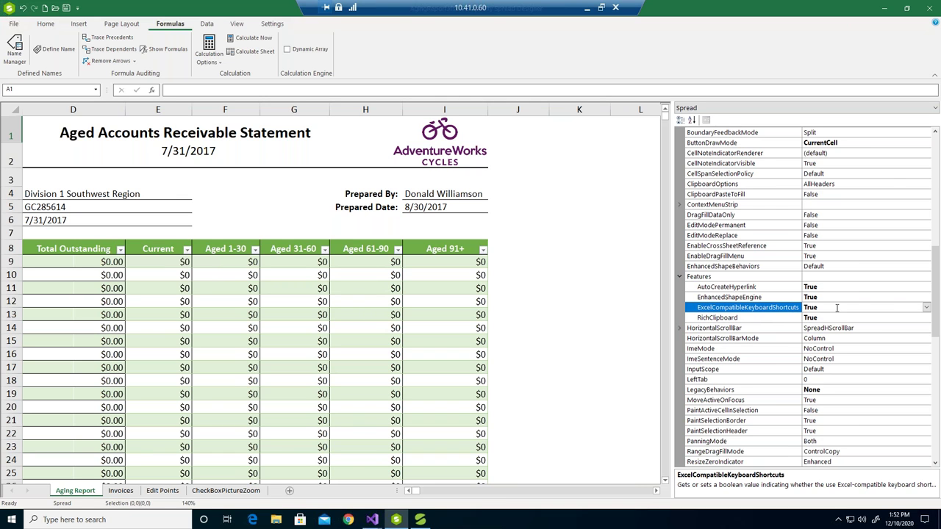
Select cell F4 and test the formula display shortcut by switching to formulas and back to values.
{"action": "left_click", "coordinate": [252, 189]}
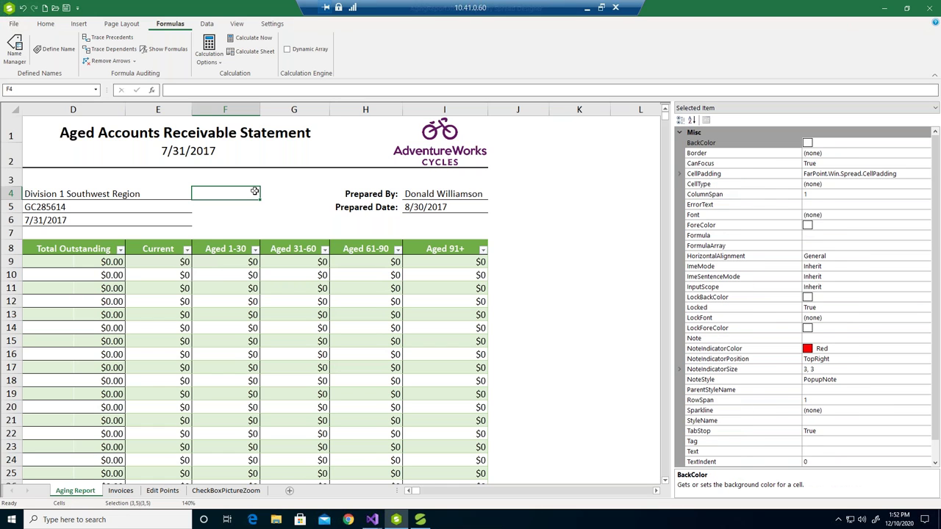
{"action": "key", "text": "ctrl+grave"}
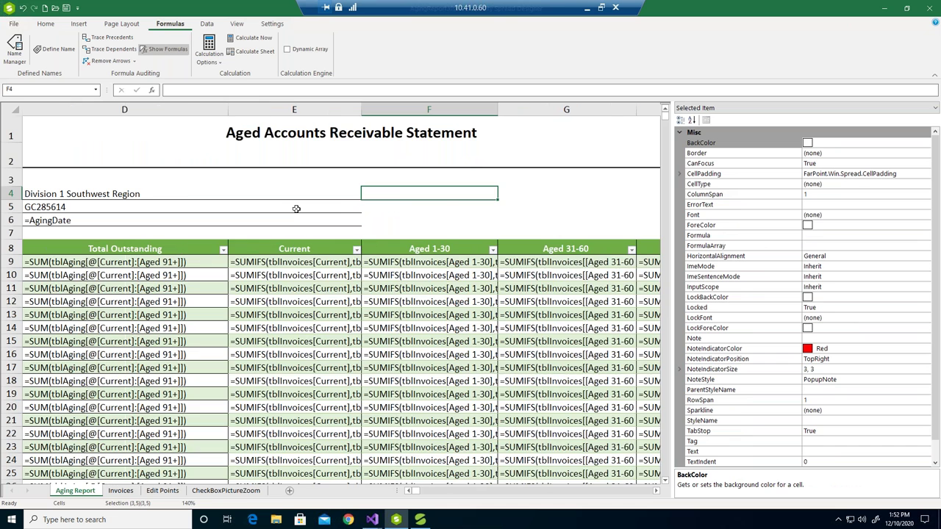
{"action": "key", "text": "ctrl+grave"}
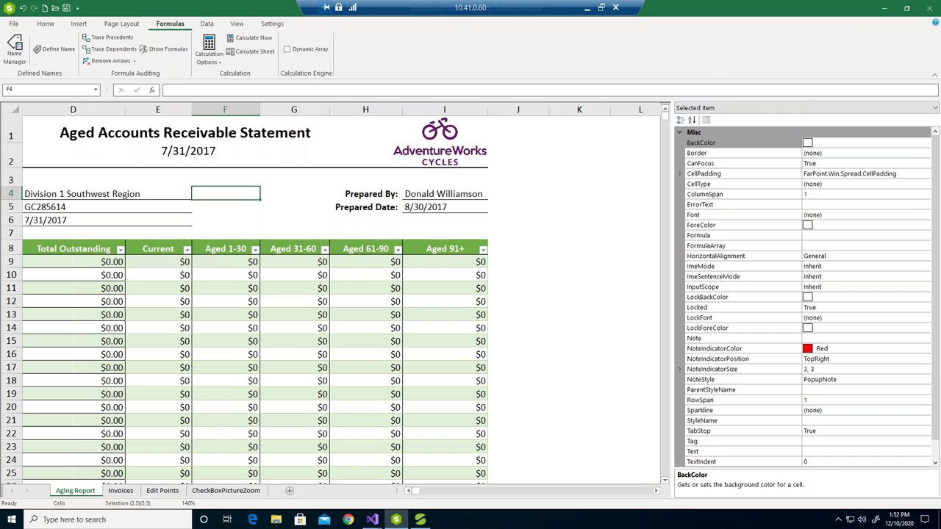
{"action": "left_click", "coordinate": [586, 12]}
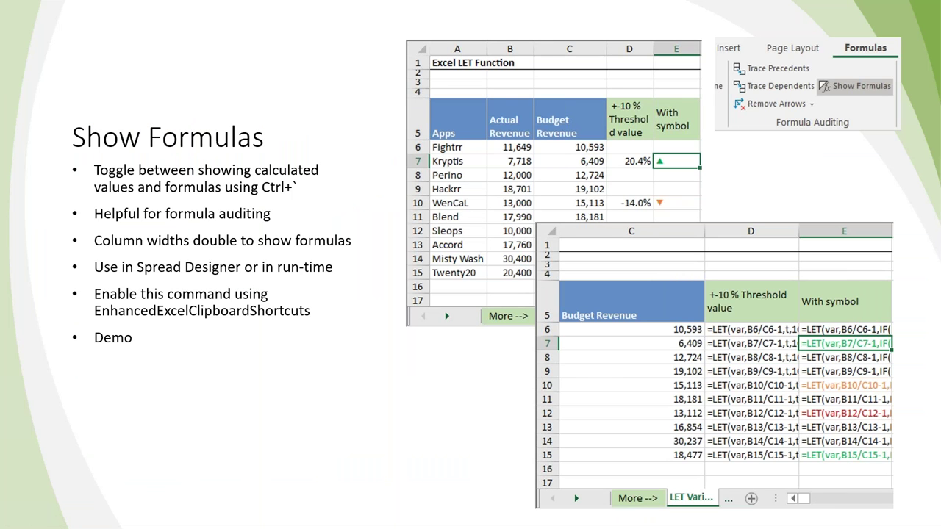
{"action": "key", "text": "Right"}
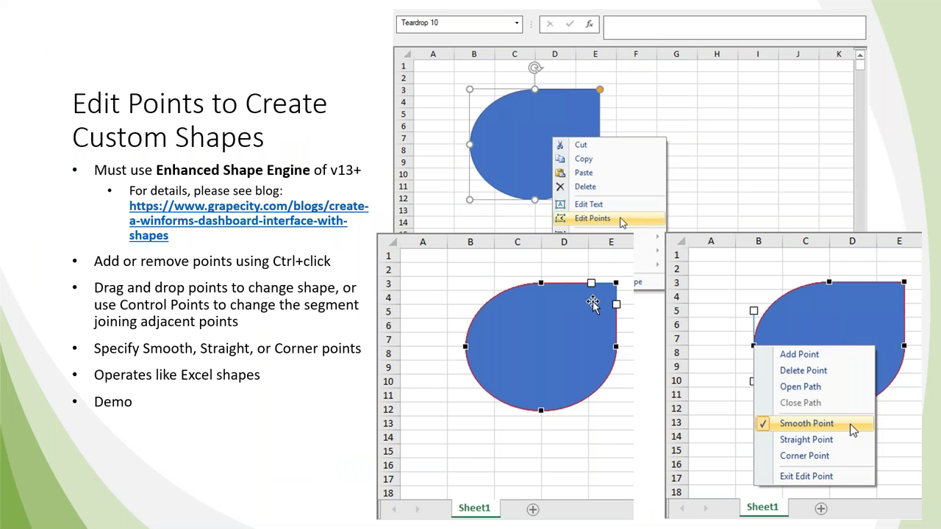
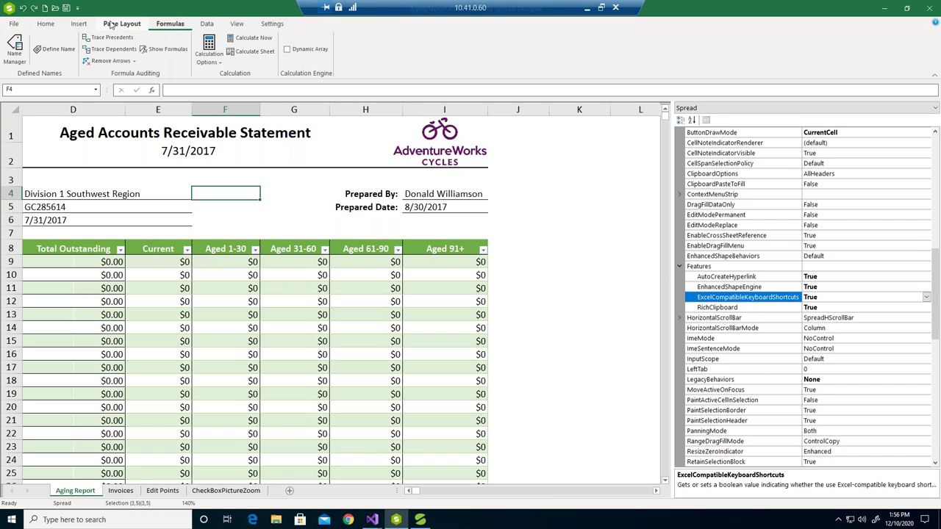
Load ExcelCompatibility.imp from the Spread.NET 14 Windows Forms v14.45.20201.0 bin folder into the InputMap Editor.
{"action": "left_click", "coordinate": [271, 25]}
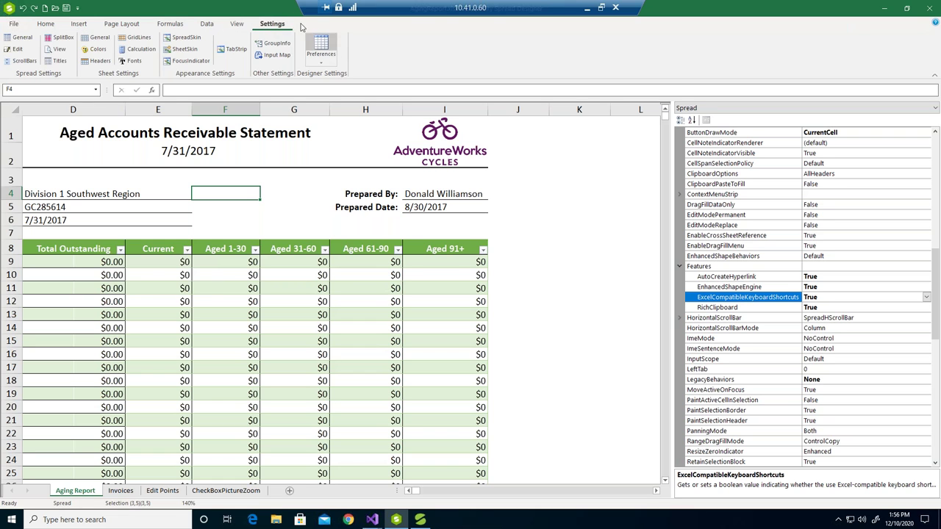
{"action": "left_click", "coordinate": [277, 57]}
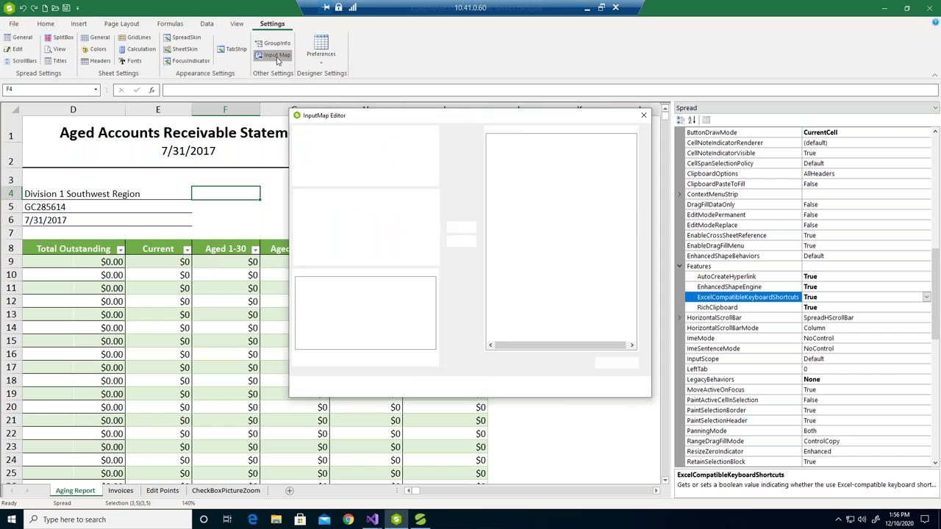
{"action": "left_click", "coordinate": [365, 386]}
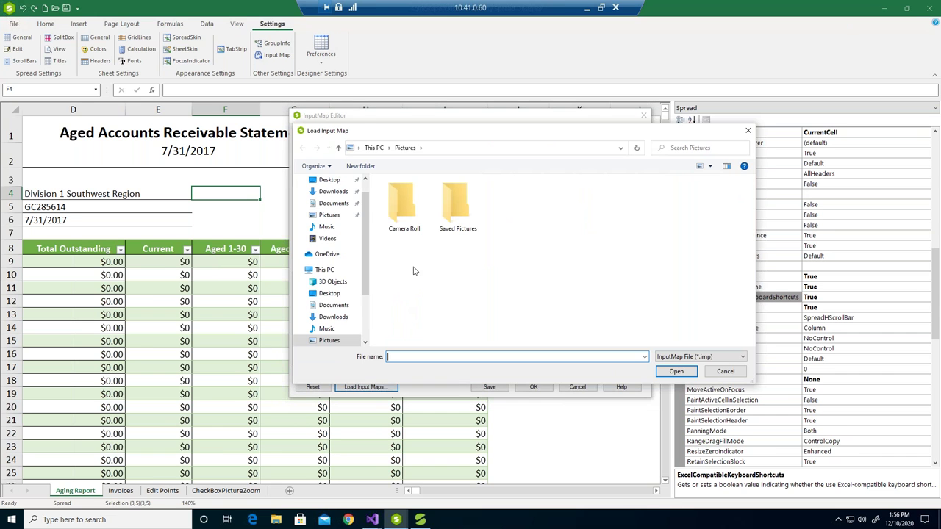
{"action": "left_click", "coordinate": [307, 295]}
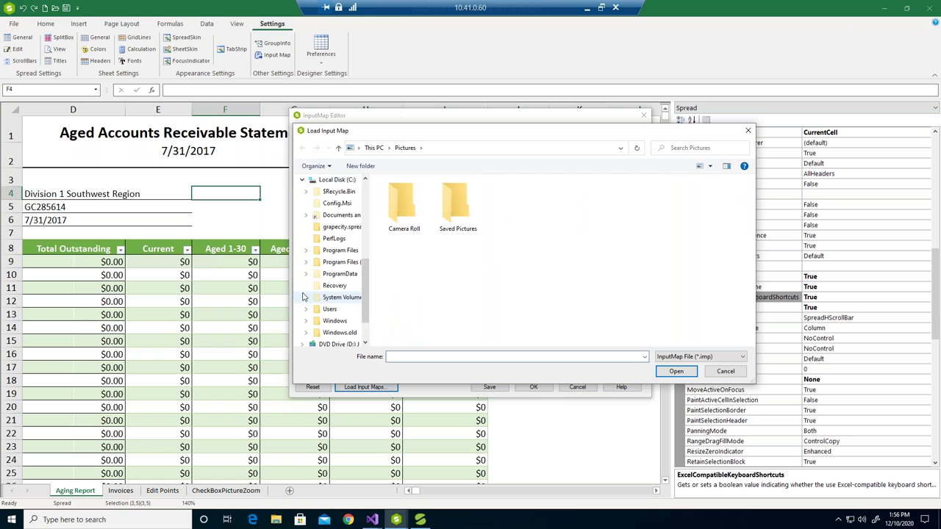
{"action": "left_click", "coordinate": [305, 263]}
{"action": "left_click", "coordinate": [309, 227]}
{"action": "left_click", "coordinate": [314, 238]}
{"action": "left_click", "coordinate": [318, 262]}
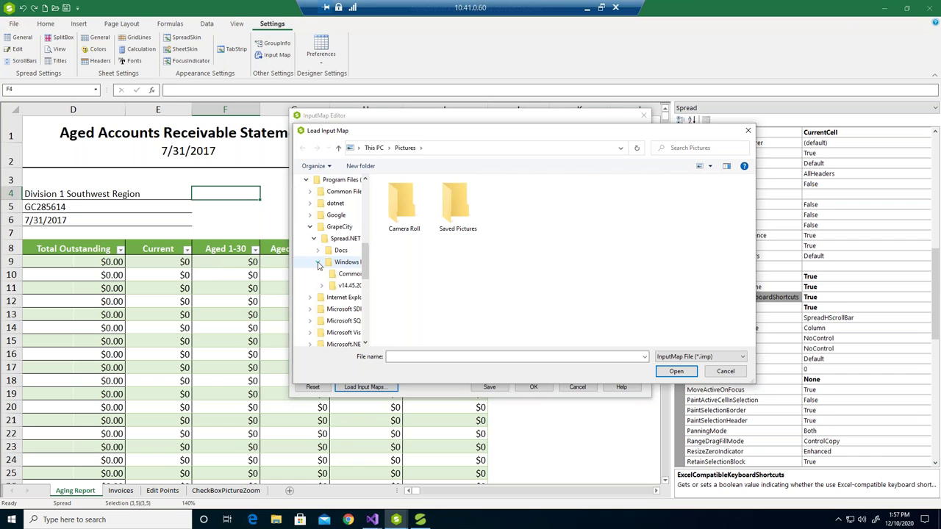
{"action": "left_click", "coordinate": [321, 285]}
{"action": "left_click", "coordinate": [335, 298]}
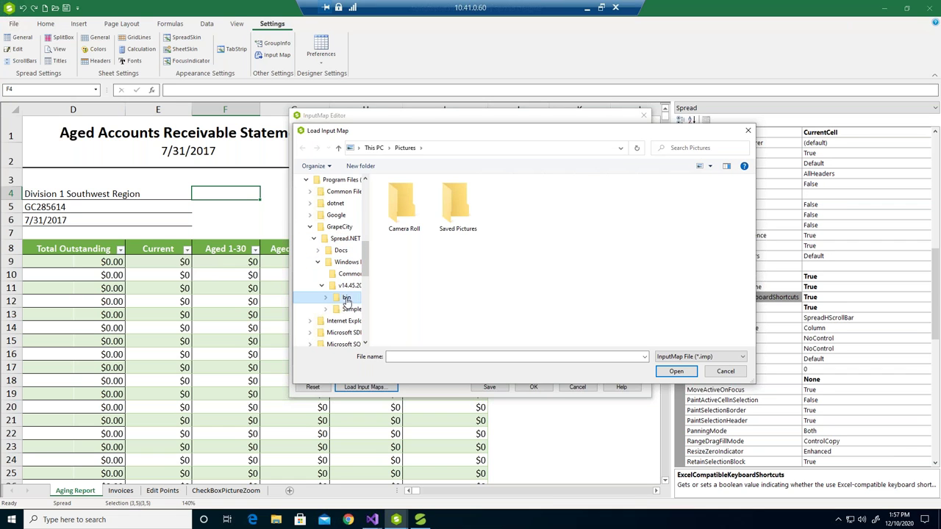
{"action": "left_click", "coordinate": [416, 215]}
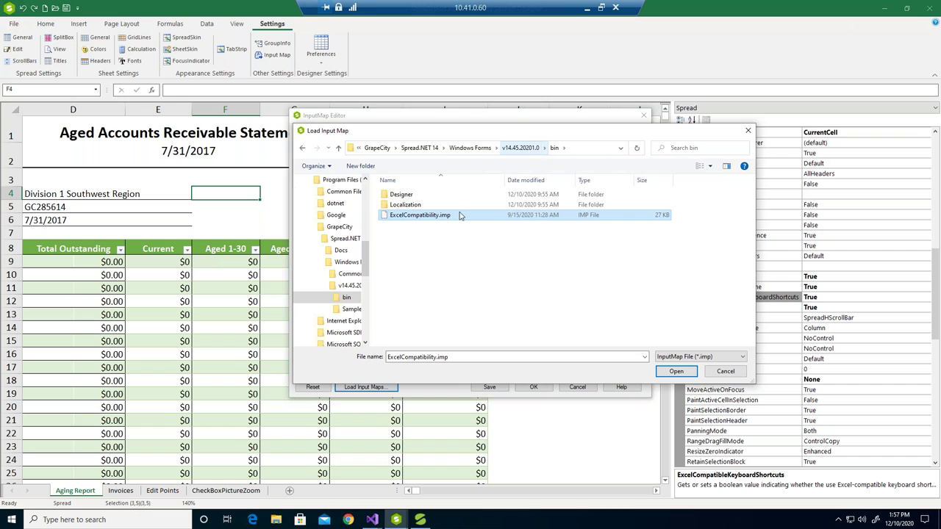
{"action": "double_click", "coordinate": [421, 217]}
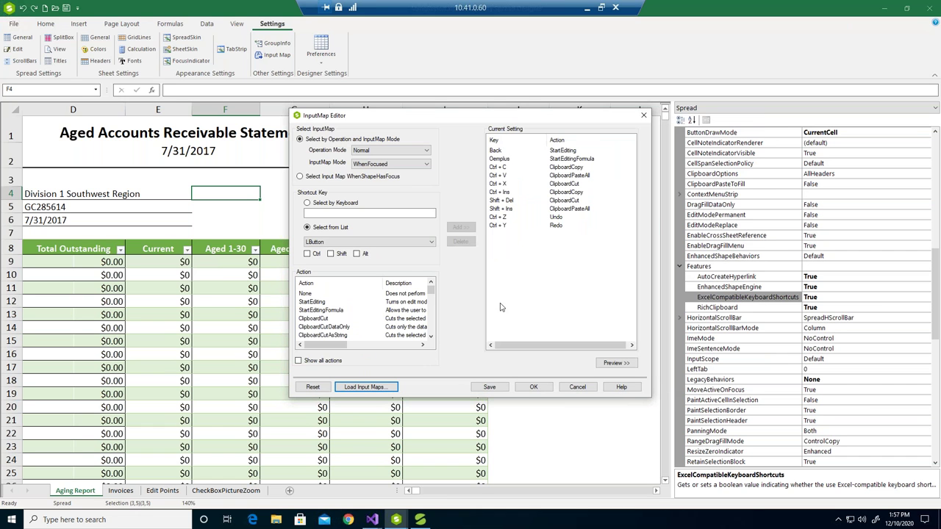
Review the Normal operation mode's WhenAncestorOfFocused key mappings through the end of the list, and close the InputMap Editor without applying changes.
{"action": "left_click", "coordinate": [426, 163]}
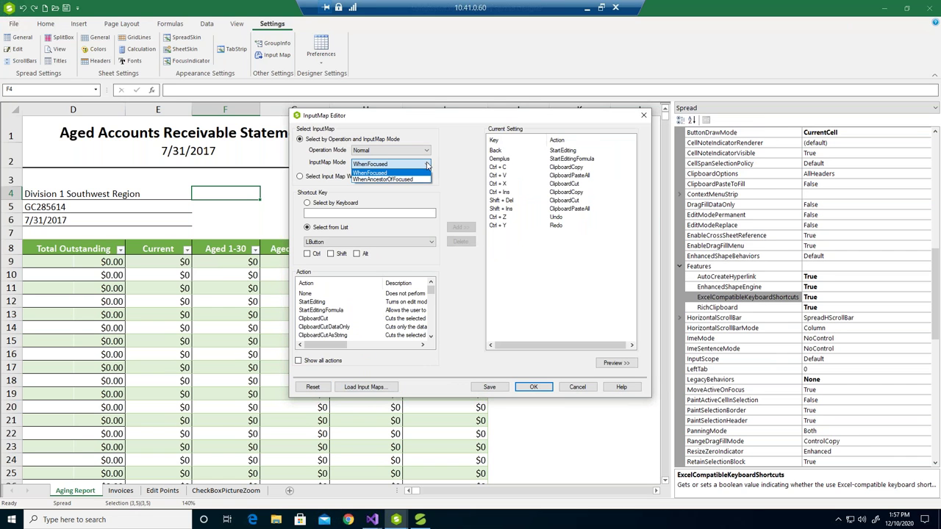
{"action": "left_click", "coordinate": [423, 180]}
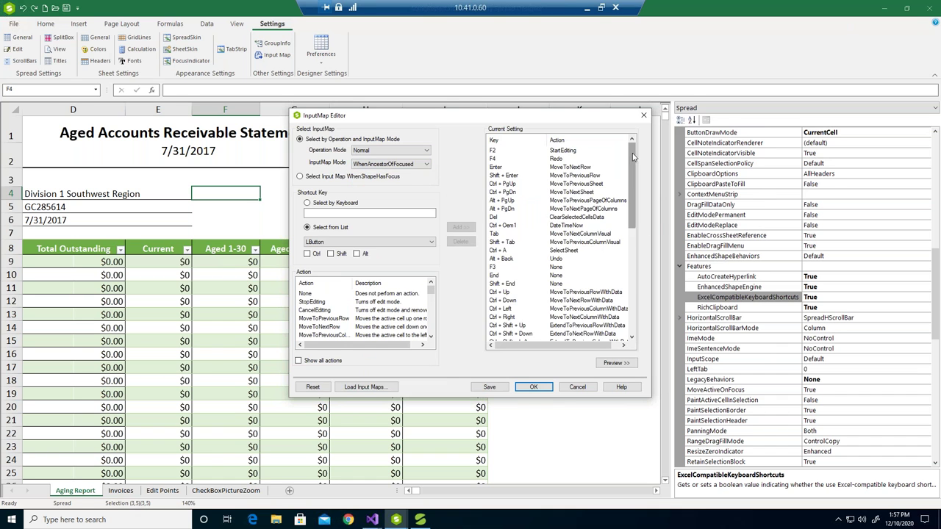
{"action": "scroll", "coordinate": [631, 163], "scroll_direction": "down", "scroll_amount": 1}
{"action": "scroll", "coordinate": [630, 163], "scroll_direction": "down", "scroll_amount": 8}
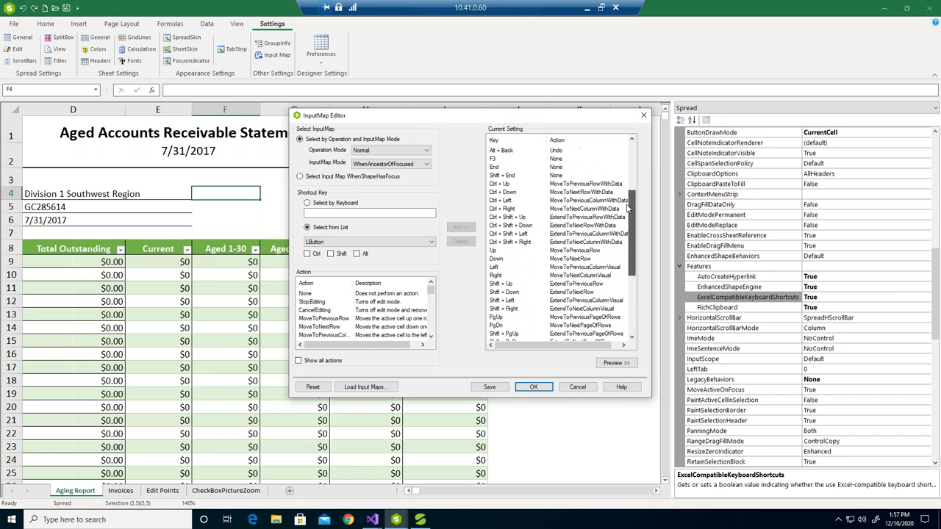
{"action": "left_click_drag", "start_coordinate": [630, 271], "coordinate": [634, 302]}
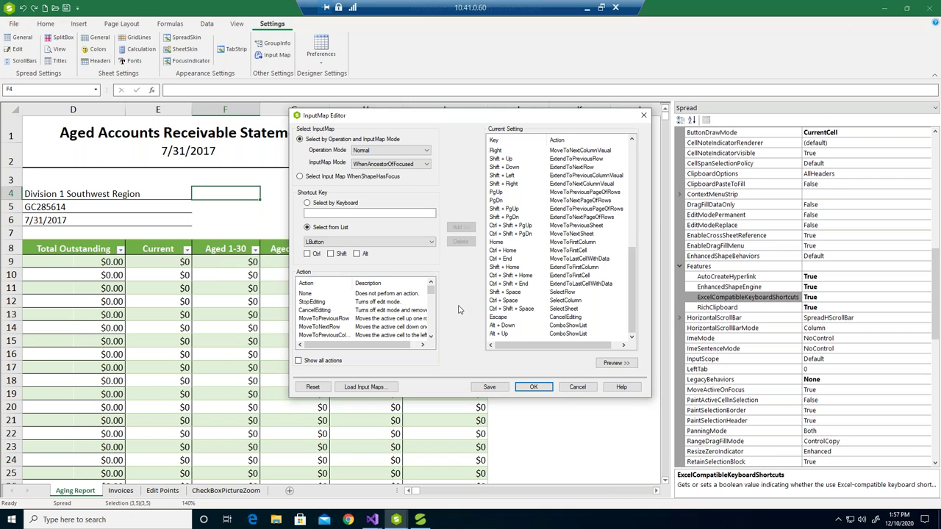
{"action": "left_click", "coordinate": [591, 388]}
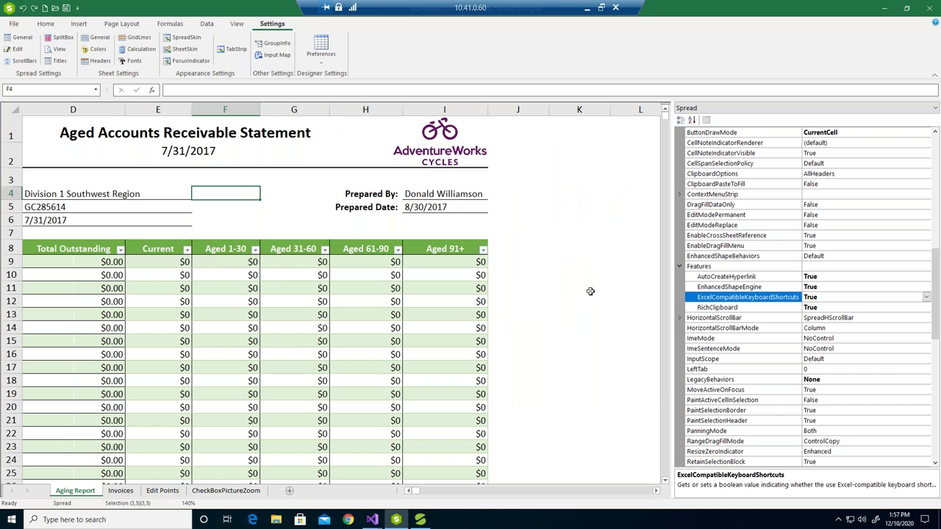
{"action": "left_click", "coordinate": [586, 9]}
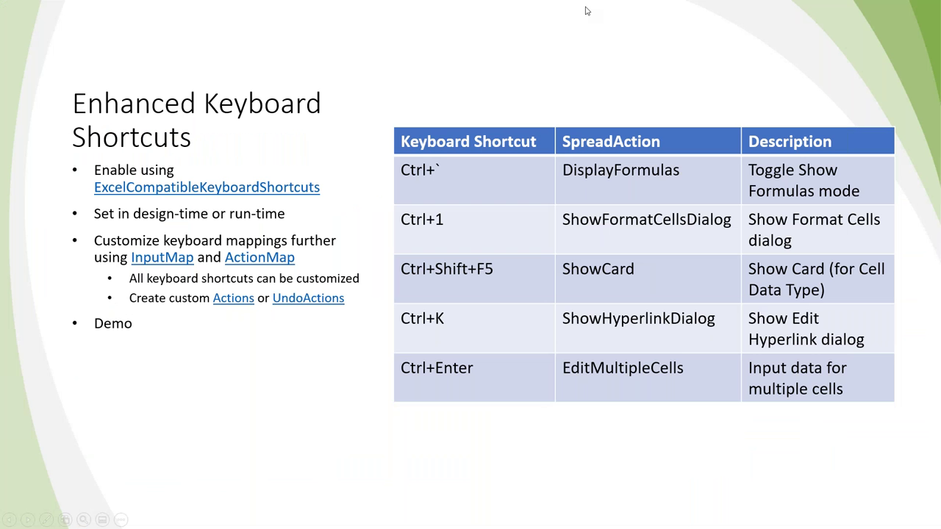
{"action": "left_click", "coordinate": [650, 270]}
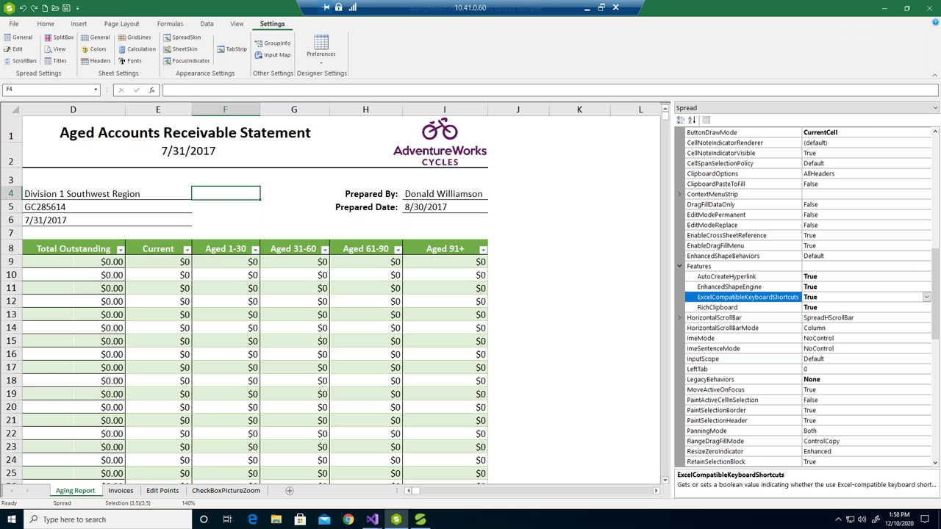
Select the Aging Report, Invoices and Edit Points sheets together as a group.
{"action": "left_click", "coordinate": [76, 494]}
{"action": "left_click", "coordinate": [121, 491], "text": "ctrl"}
{"action": "left_click", "coordinate": [161, 492], "text": "ctrl"}
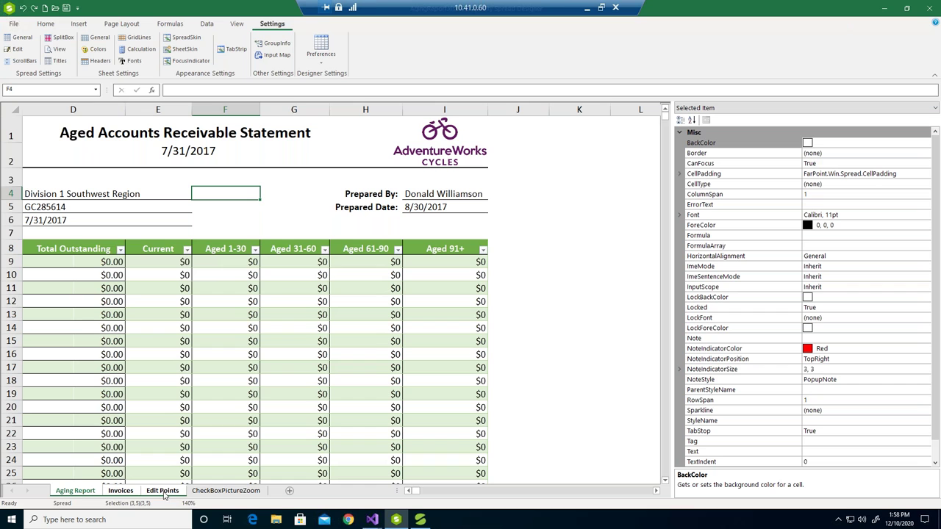
Color the grouped Aging Report, Invoices and Edit Points sheet tabs light orange.
{"action": "right_click", "coordinate": [85, 497]}
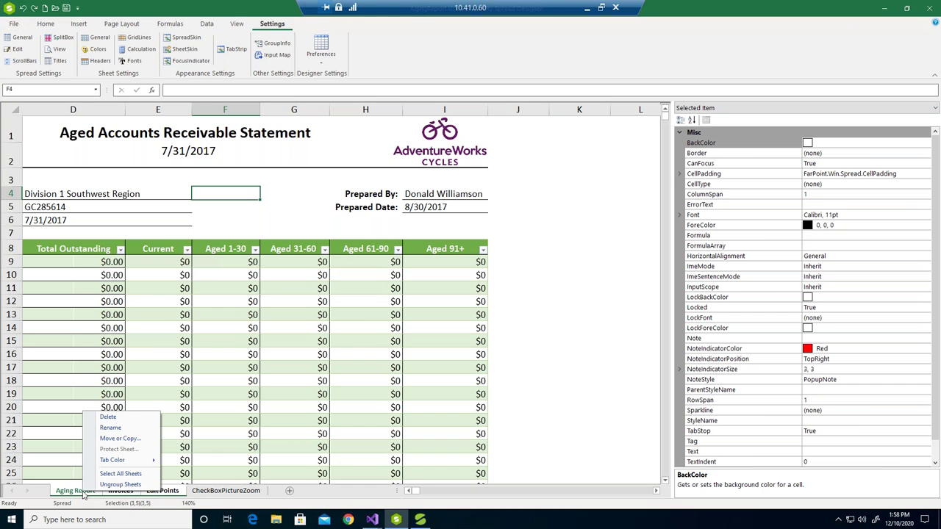
{"action": "mouse_move", "coordinate": [121, 462]}
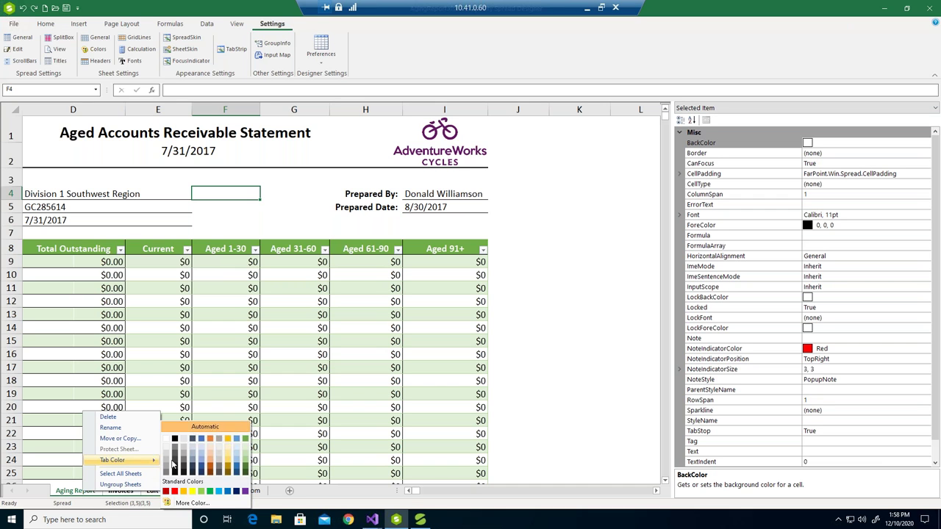
{"action": "left_click", "coordinate": [212, 449]}
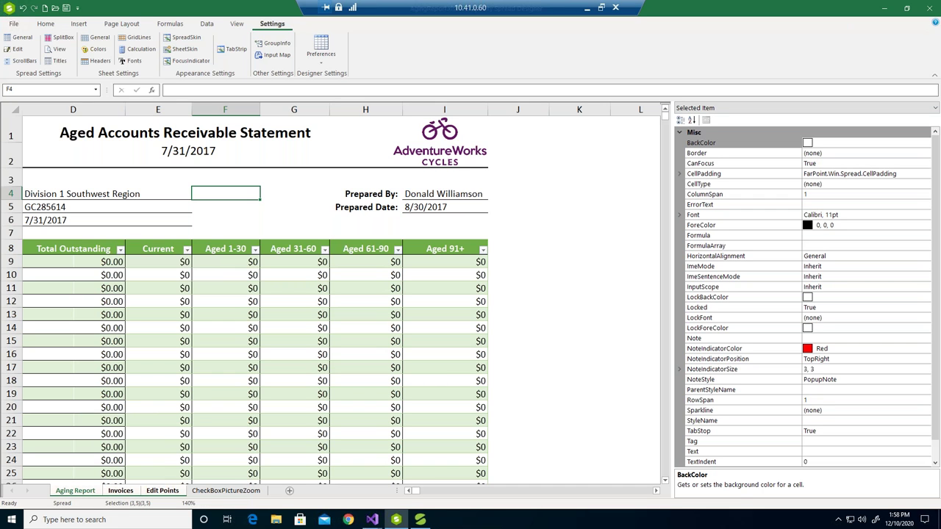
Move the grouped Aging Report, Invoices and Edit Points sheets after the CheckBoxPictureZoom sheet.
{"action": "right_click", "coordinate": [86, 497]}
{"action": "left_click", "coordinate": [74, 496]}
{"action": "left_click_drag", "start_coordinate": [272, 490], "coordinate": [272, 490]}
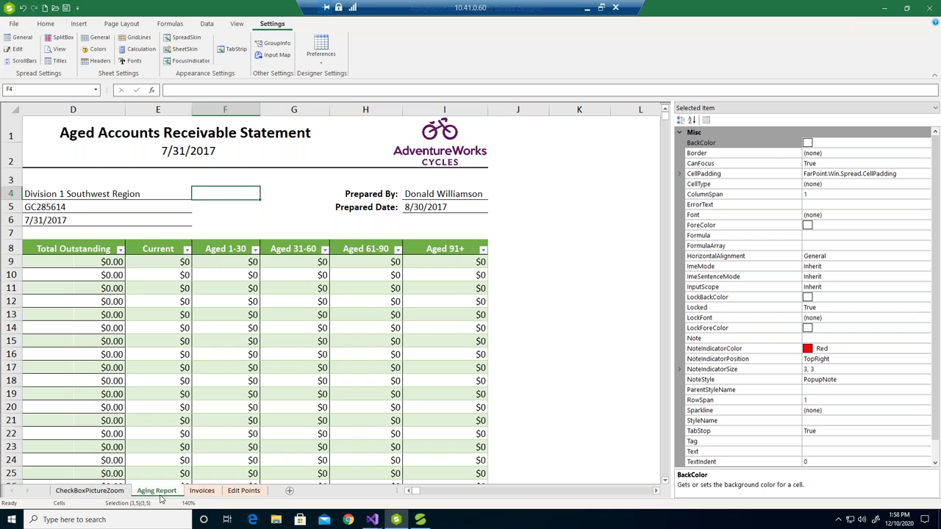
Copy the Aging Report sheet to the start of the workbook, then view CheckBoxPictureZoom and return to the copy.
{"action": "left_click_drag", "start_coordinate": [162, 495], "coordinate": [67, 493]}
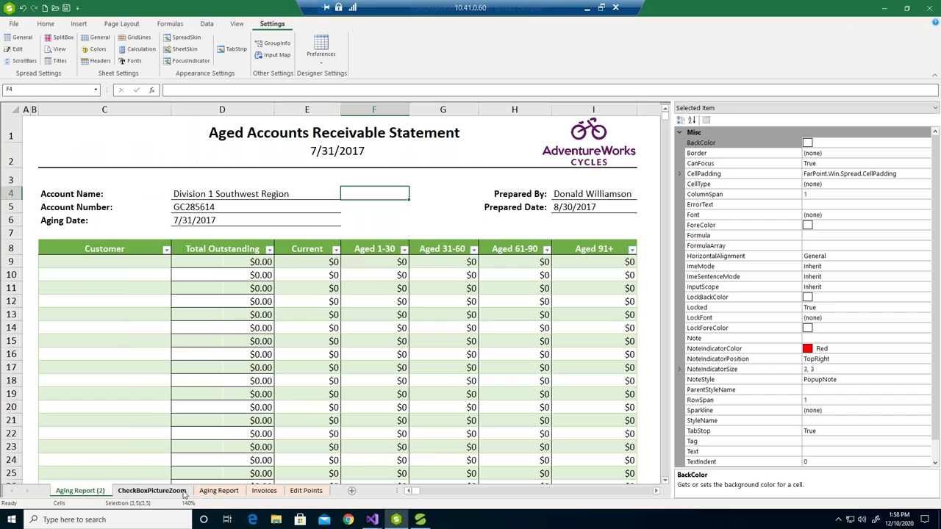
{"action": "left_click", "coordinate": [149, 493]}
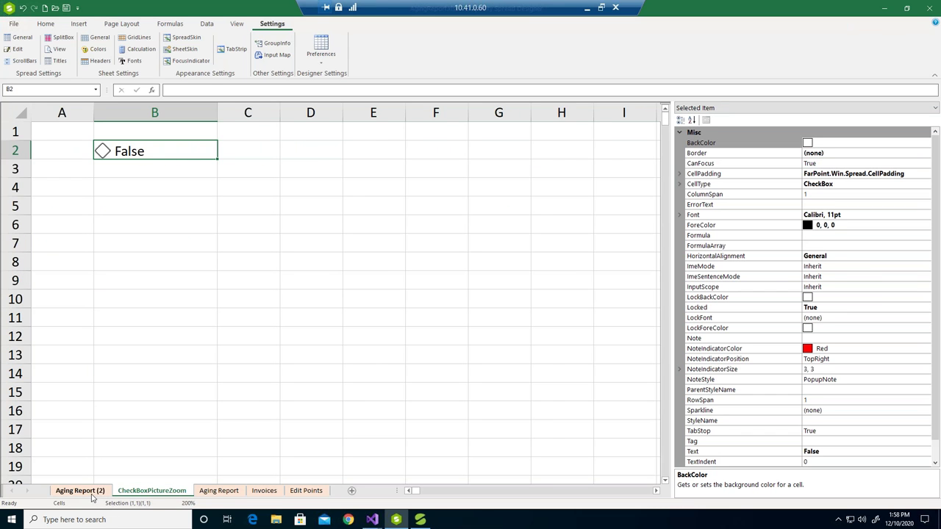
{"action": "left_click", "coordinate": [93, 494]}
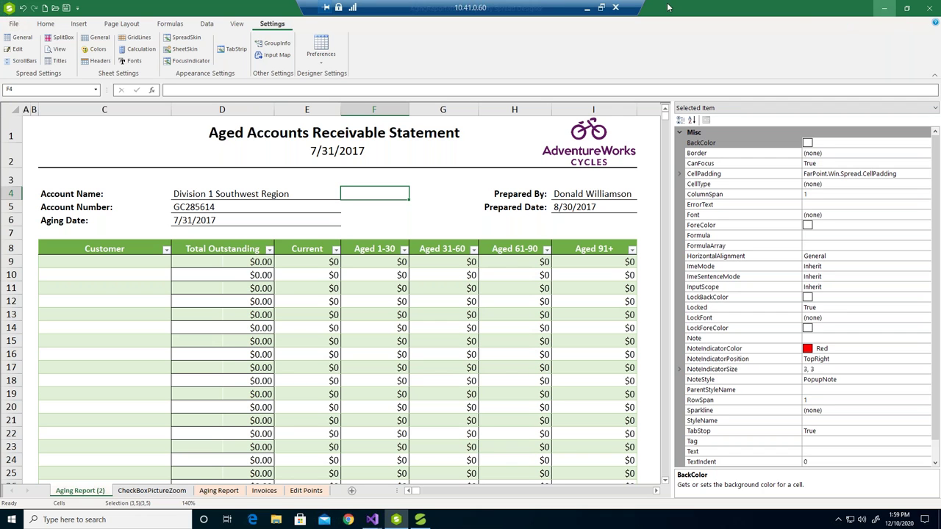
Switch to the slide presentation and advance past the Multiple Worksheet Selection slide.
{"action": "left_click", "coordinate": [587, 11]}
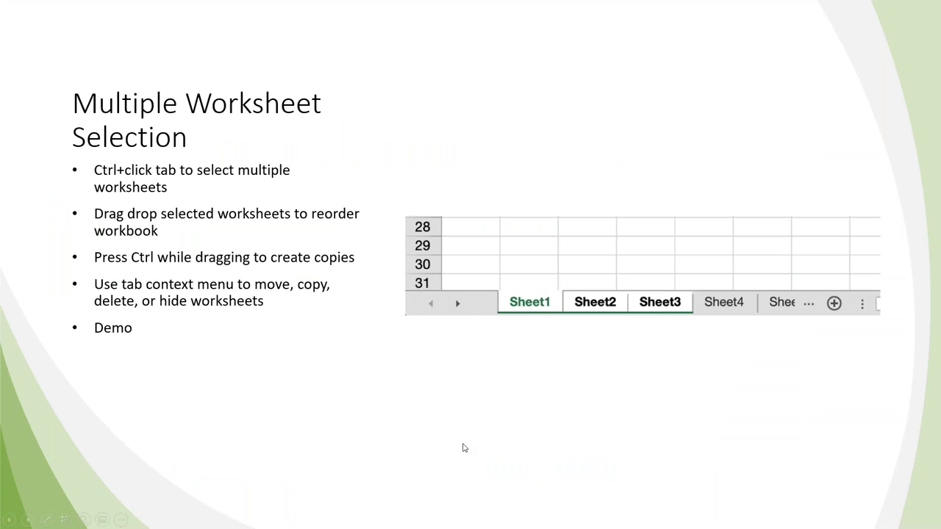
{"action": "key", "text": "Right"}
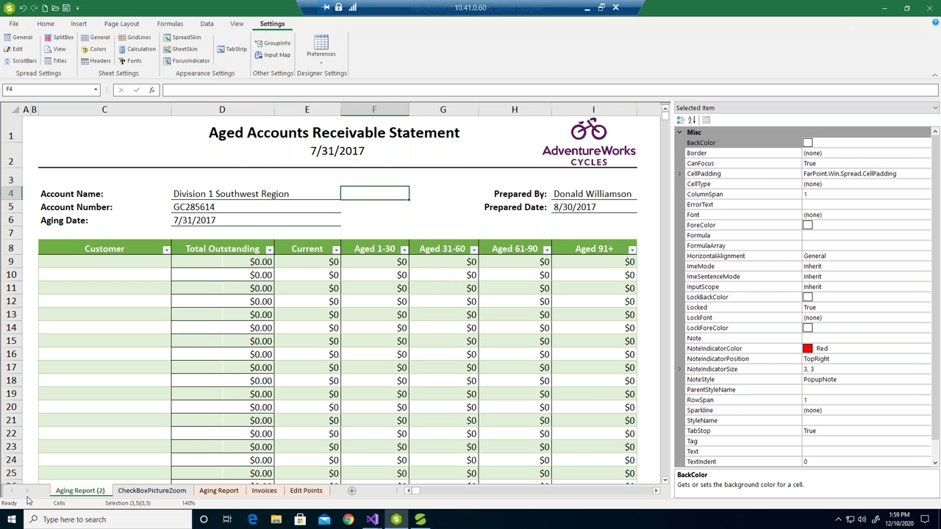
Open the CheckBoxPictureZoom sheet, expand cell B2's CellType properties and select PictureZoomEffect.
{"action": "left_click", "coordinate": [151, 490]}
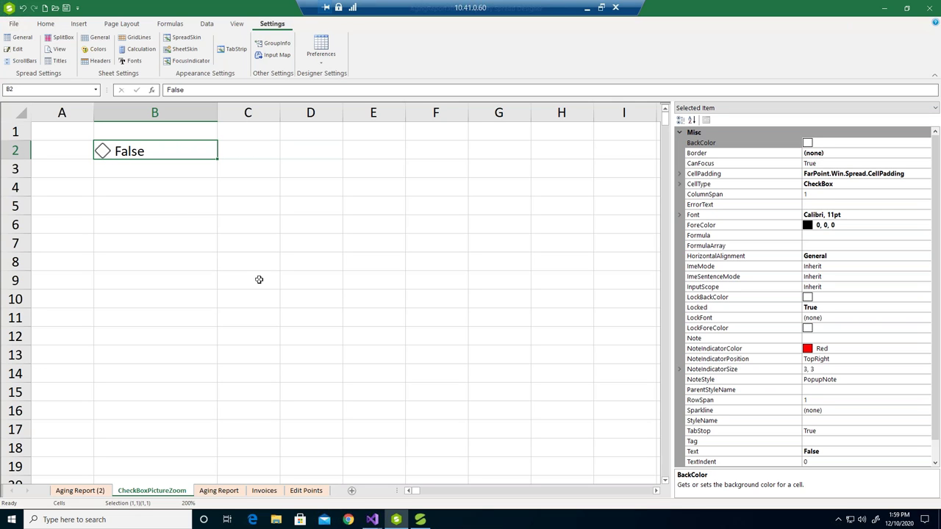
{"action": "scroll", "coordinate": [223, 255], "scroll_direction": "up", "scroll_amount": 4}
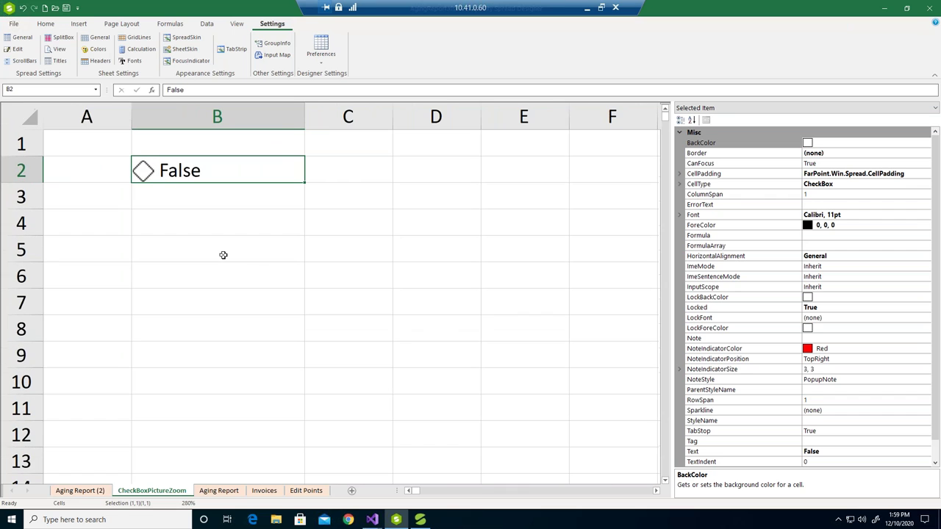
{"action": "left_click", "coordinate": [680, 184]}
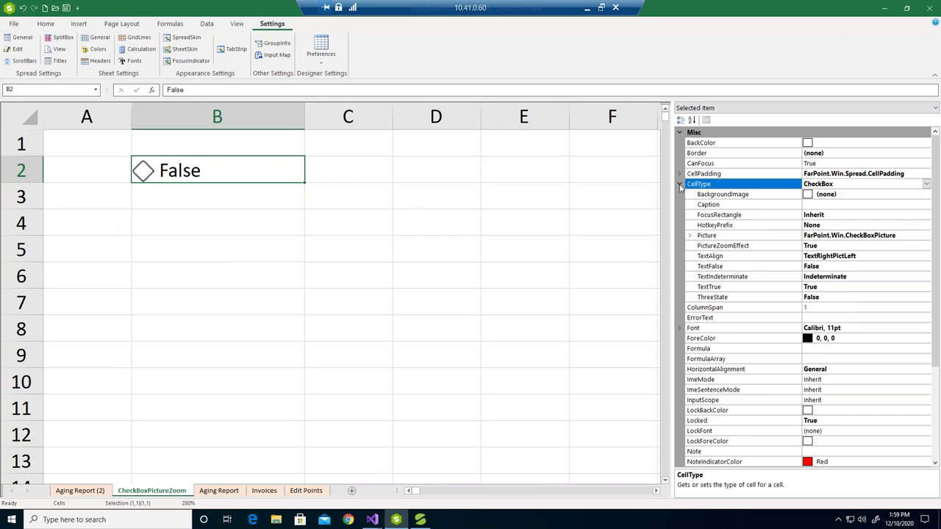
{"action": "left_click", "coordinate": [724, 248]}
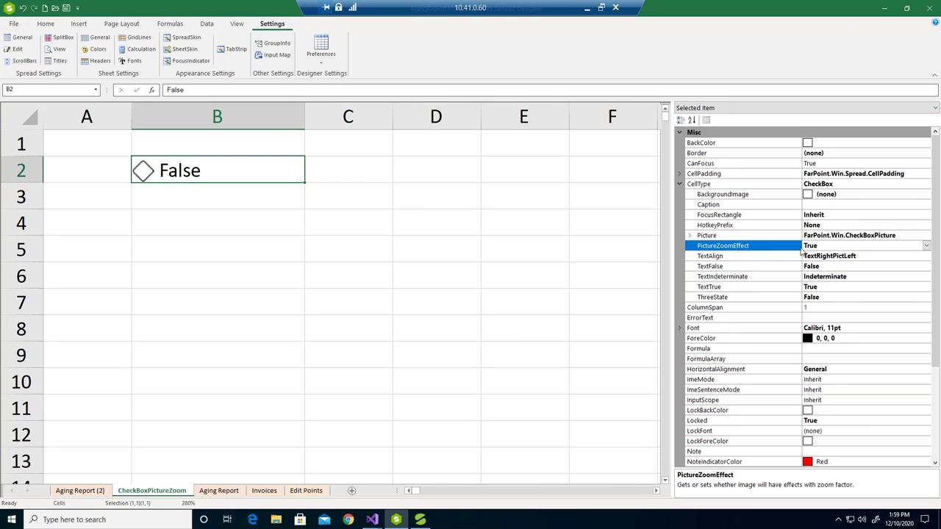
Toggle the checkbox in cell B2 and examine how its picture scales at different zoom levels.
{"action": "left_click", "coordinate": [144, 170]}
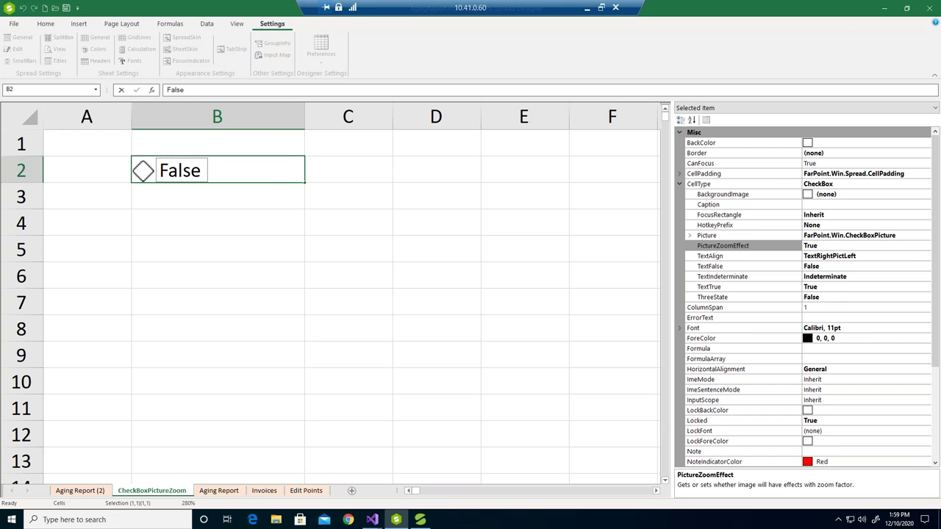
{"action": "left_click", "coordinate": [143, 170]}
{"action": "left_click", "coordinate": [143, 171]}
{"action": "left_click", "coordinate": [143, 170]}
{"action": "left_click", "coordinate": [143, 171]}
{"action": "scroll", "coordinate": [190, 251], "scroll_direction": "up", "scroll_amount": 10, "text": "ctrl"}
{"action": "scroll", "coordinate": [188, 252], "scroll_direction": "down", "scroll_amount": 5}
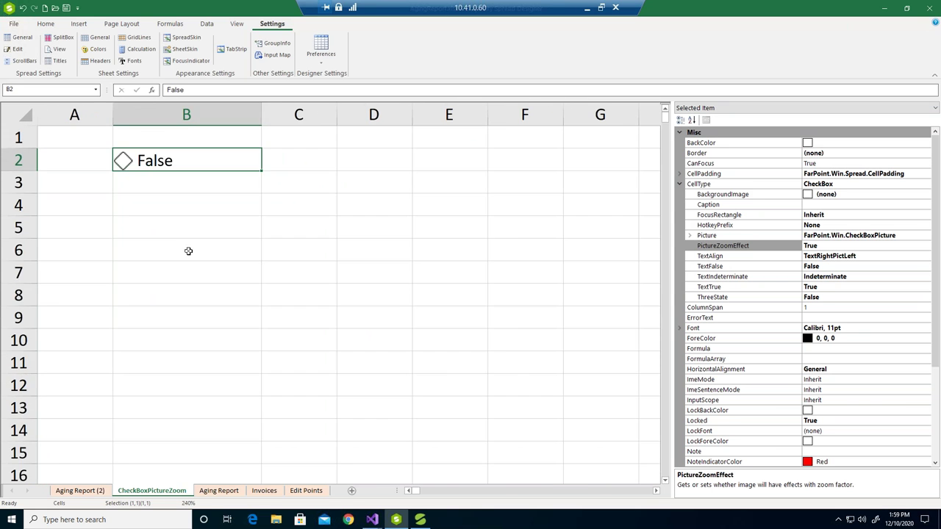
{"action": "scroll", "coordinate": [188, 251], "scroll_direction": "down", "scroll_amount": 2}
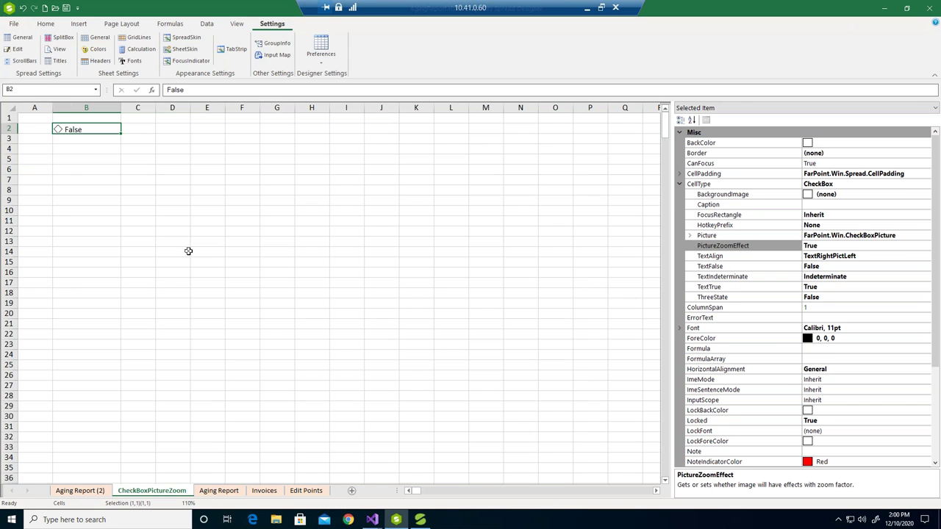
{"action": "scroll", "coordinate": [189, 252], "scroll_direction": "up", "scroll_amount": 4}
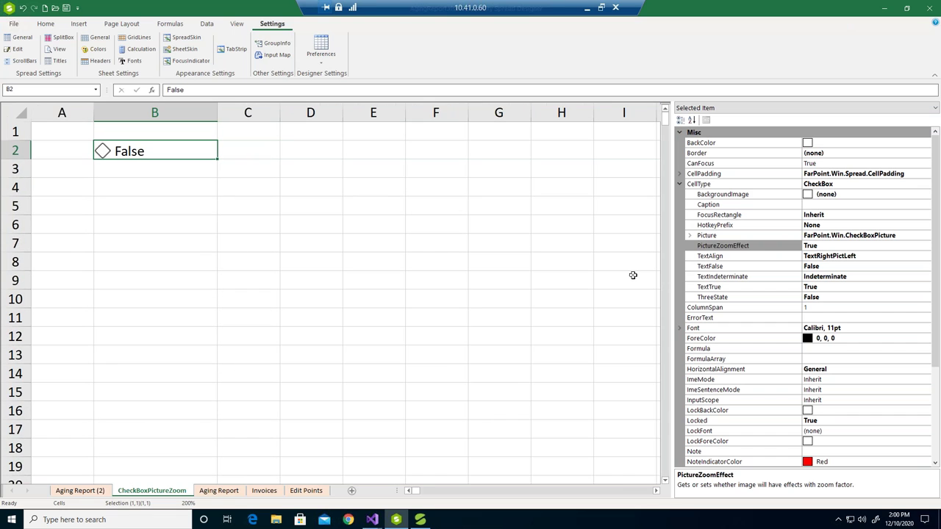
Set PictureZoomEffect to False for cell B2 and examine the checkbox picture at different zoom levels.
{"action": "left_click", "coordinate": [923, 245]}
{"action": "left_click", "coordinate": [925, 245]}
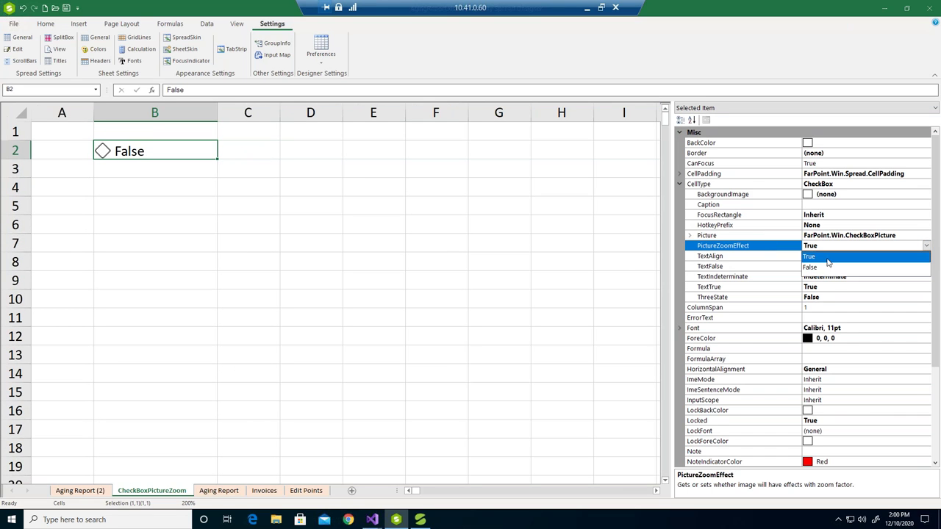
{"action": "left_click", "coordinate": [827, 266]}
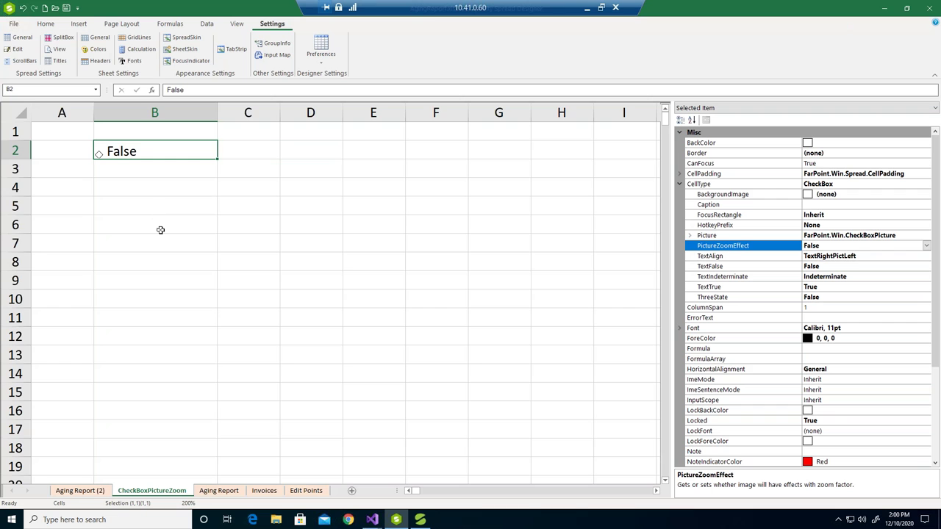
{"action": "scroll", "coordinate": [161, 229], "scroll_direction": "up", "scroll_amount": 3}
{"action": "scroll", "coordinate": [160, 230], "scroll_direction": "down", "scroll_amount": 4}
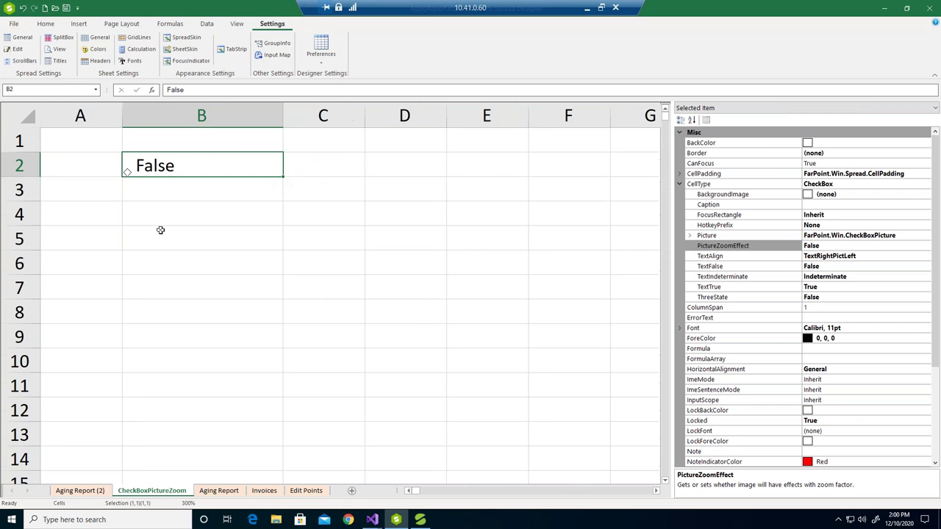
Set PictureZoomEffect to True for cell B2, test toggling its checkbox and select cell B3.
{"action": "left_click", "coordinate": [906, 247]}
{"action": "left_click", "coordinate": [926, 246]}
{"action": "left_click", "coordinate": [818, 256]}
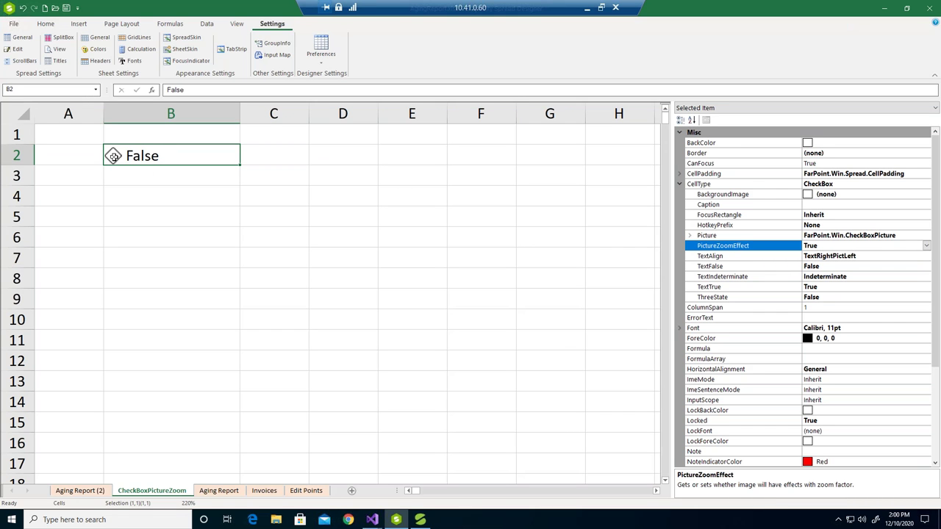
{"action": "left_click", "coordinate": [114, 156]}
{"action": "left_click", "coordinate": [114, 156]}
{"action": "left_click", "coordinate": [160, 182]}
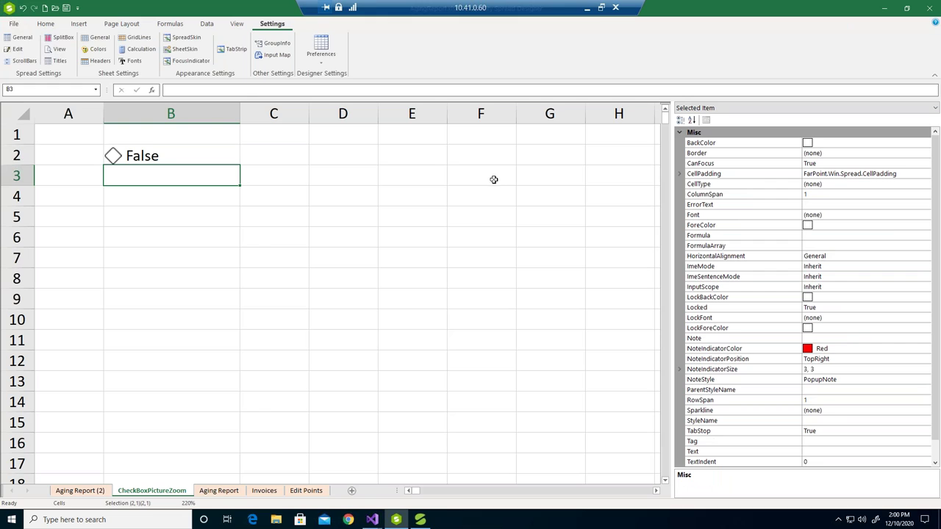
Switch to the slide presentation and advance to the Print Entire Workbook slide.
{"action": "left_click", "coordinate": [586, 8]}
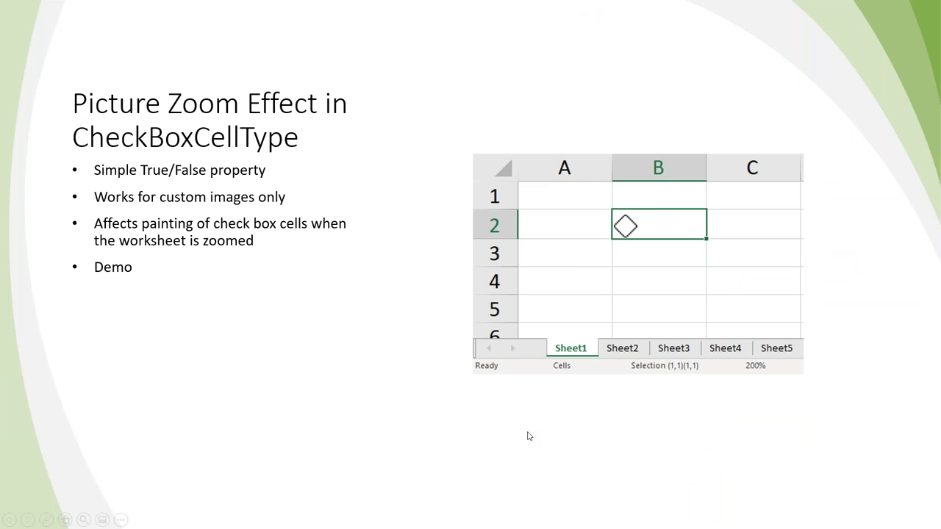
{"action": "key", "text": "Right"}
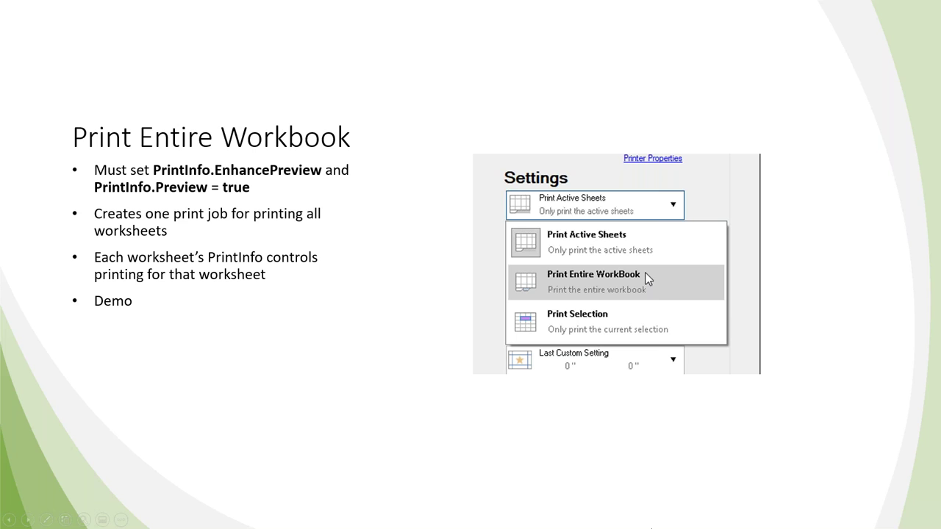